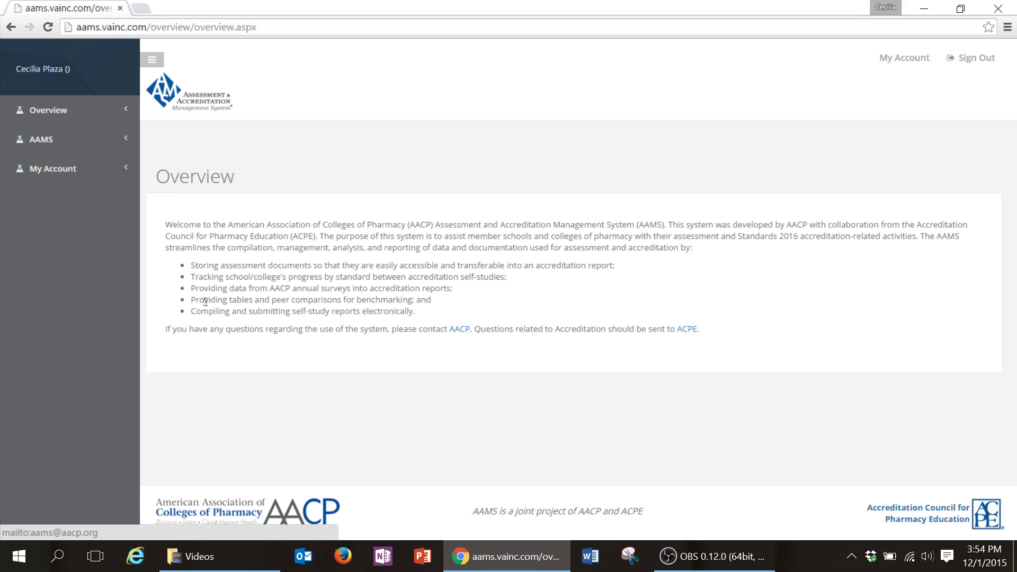
Step: Open the school's AAMS profile and go to its Departments / Divisions section
click(78, 141)
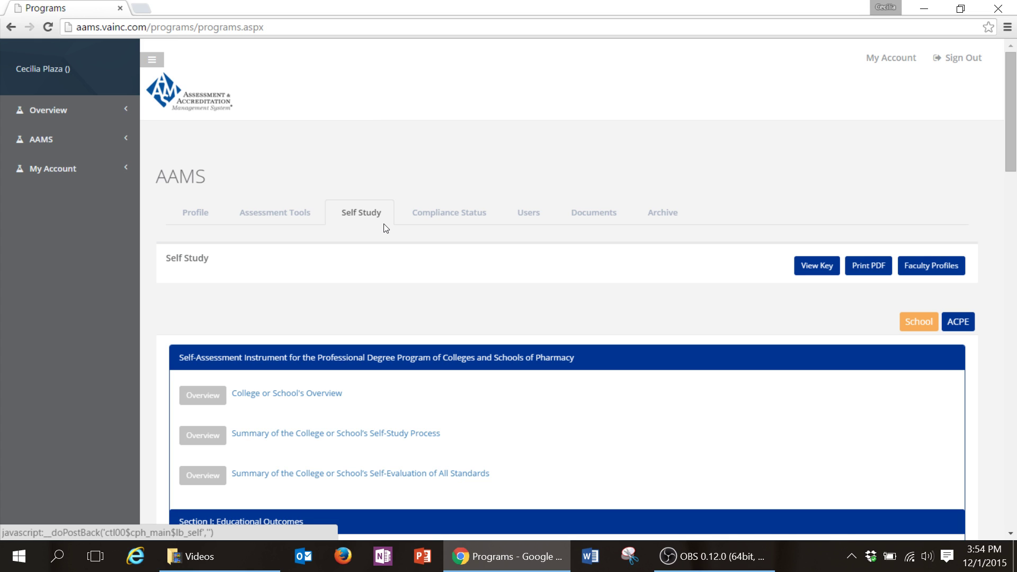
click(195, 212)
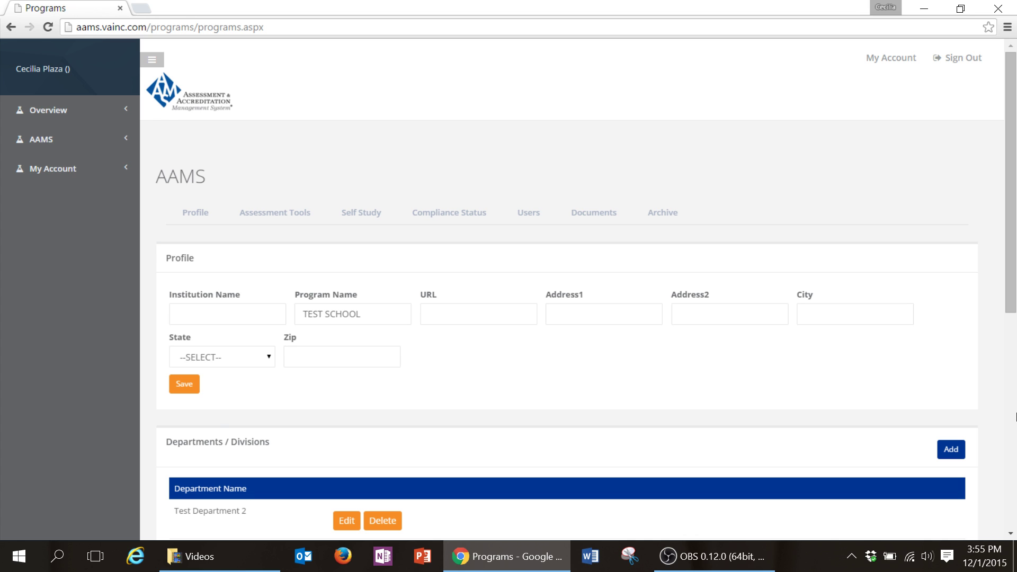
scroll(1016, 417, down, 2)
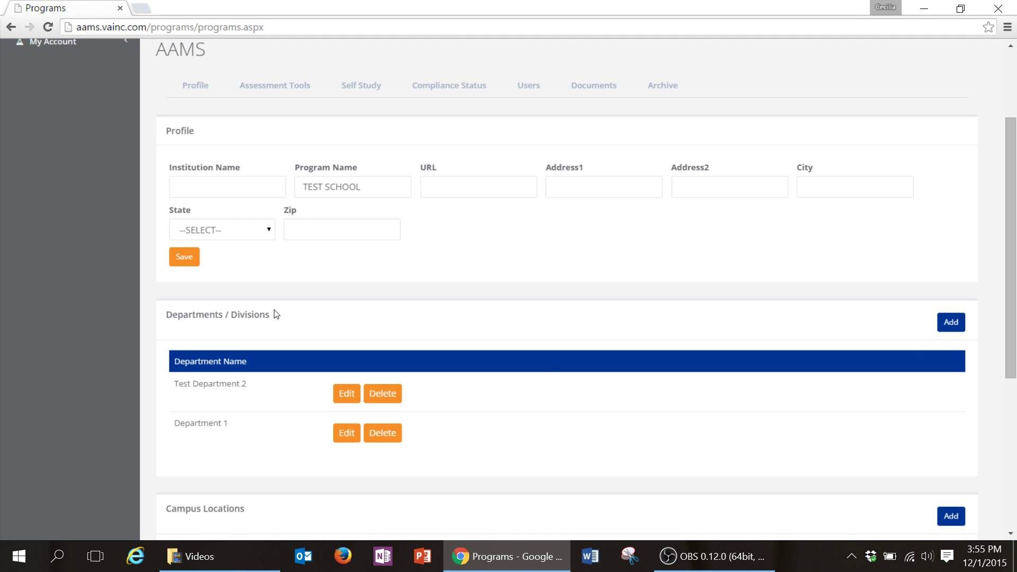
Step: Add a department named "Department 3" to the school's Departments / Divisions and save it
click(946, 328)
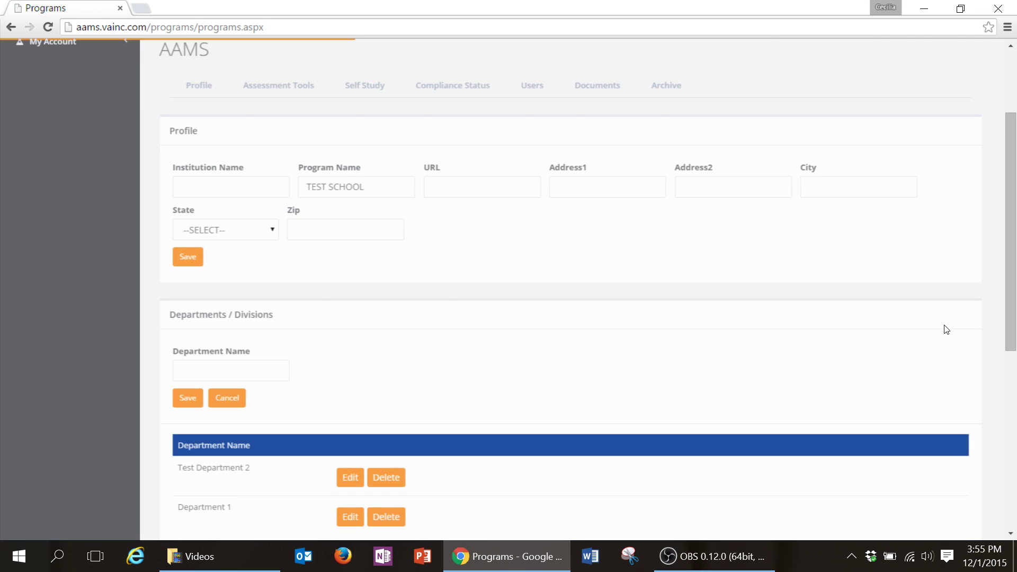
scroll(946, 329, down, 1)
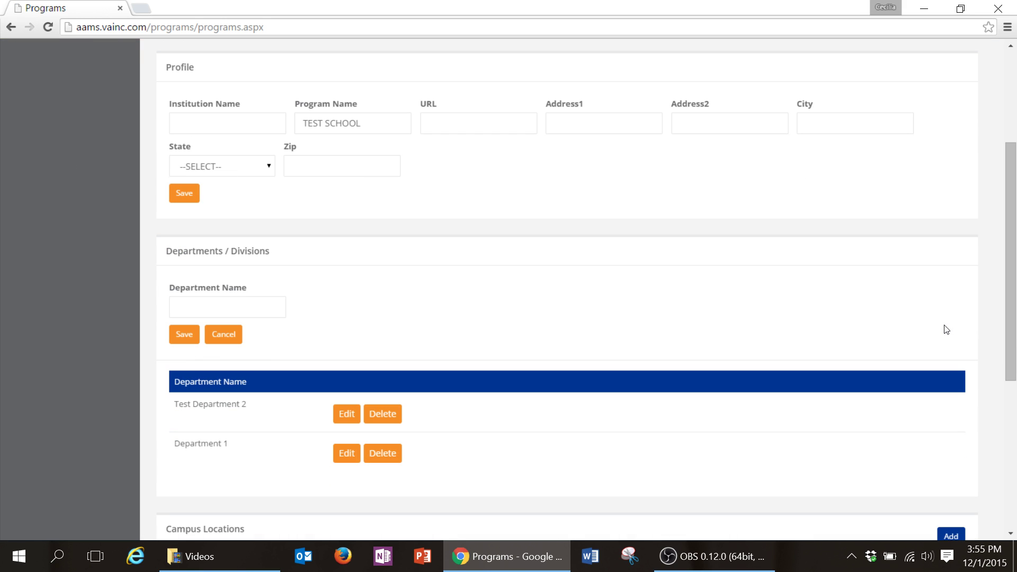
click(224, 310)
text(De)
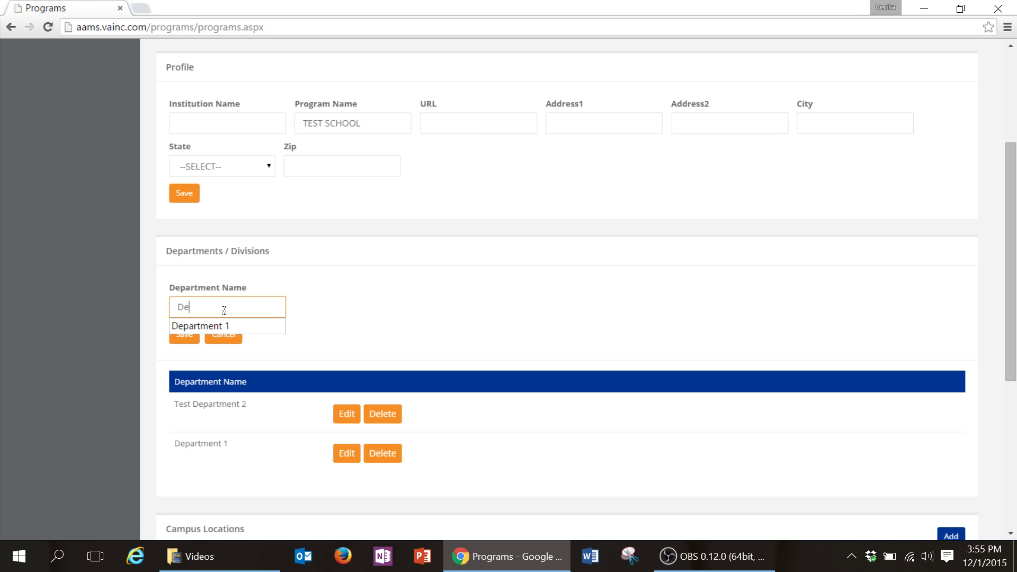
text(partment 3)
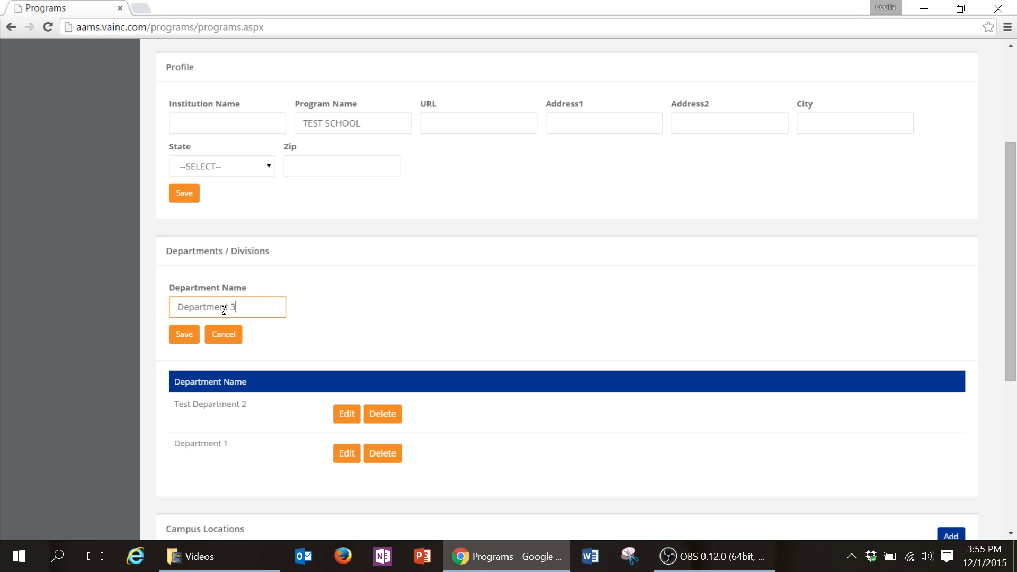
click(192, 326)
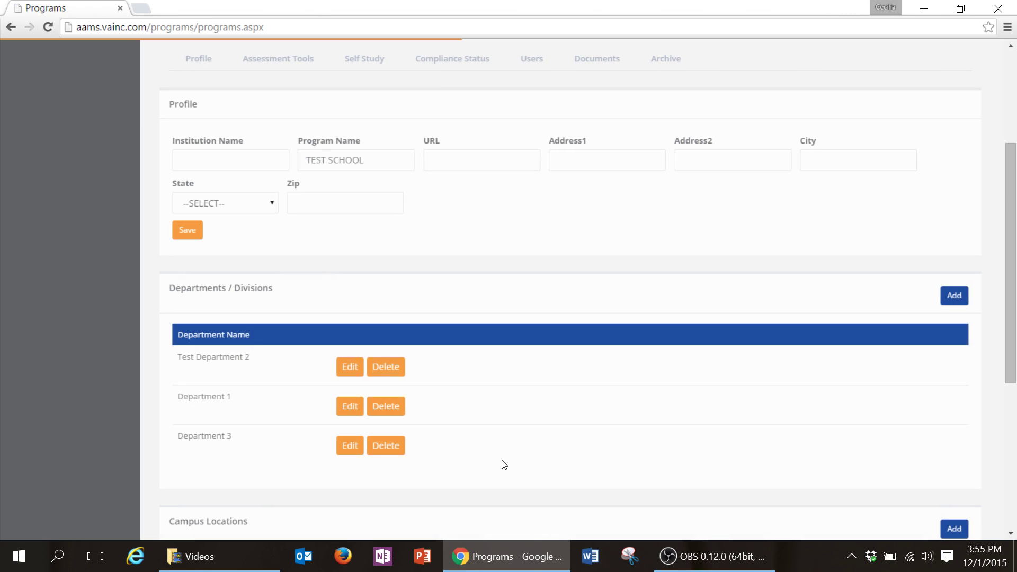
Step: Add a campus named "Branch campus 2" to the Campus Locations and save it
scroll(518, 475, down, 1)
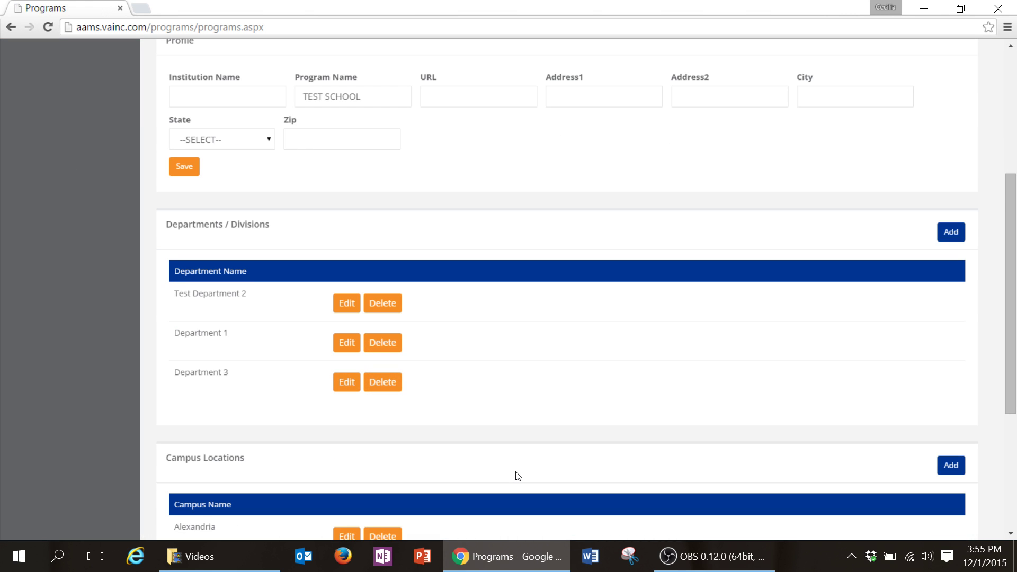
scroll(518, 476, down, 1)
scroll(518, 476, down, 1)
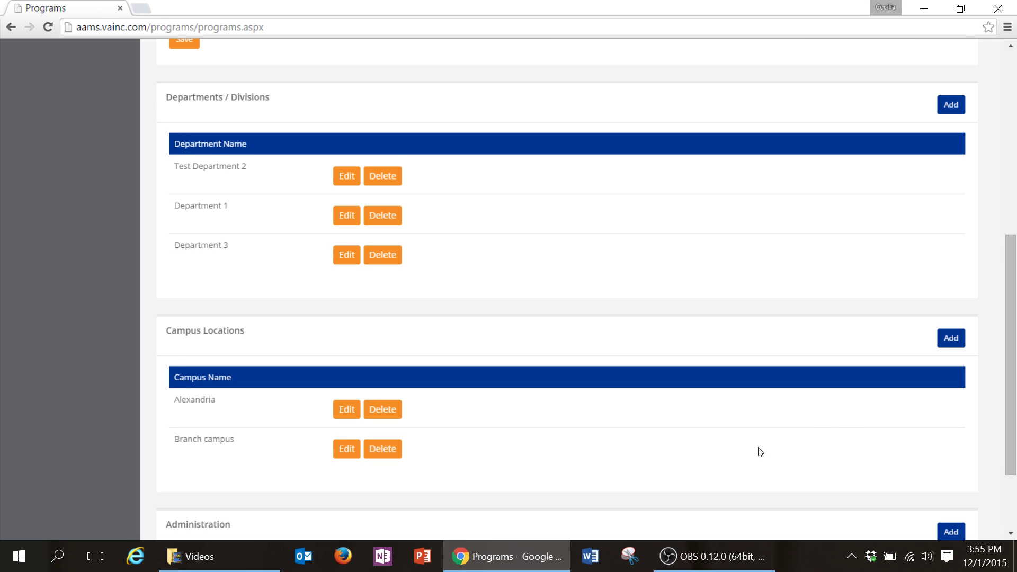
scroll(670, 474, down, 1)
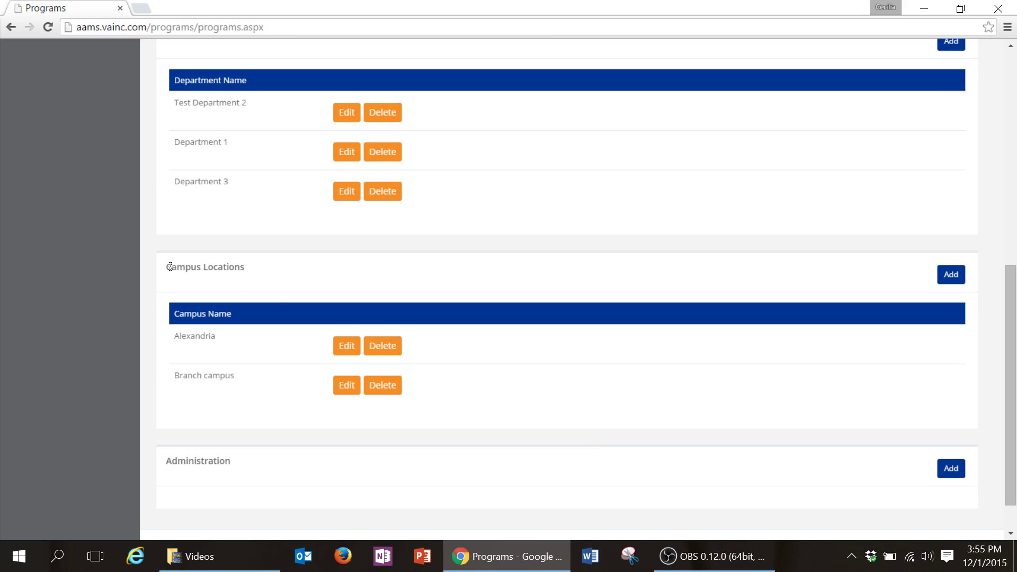
drag(167, 268, 243, 270)
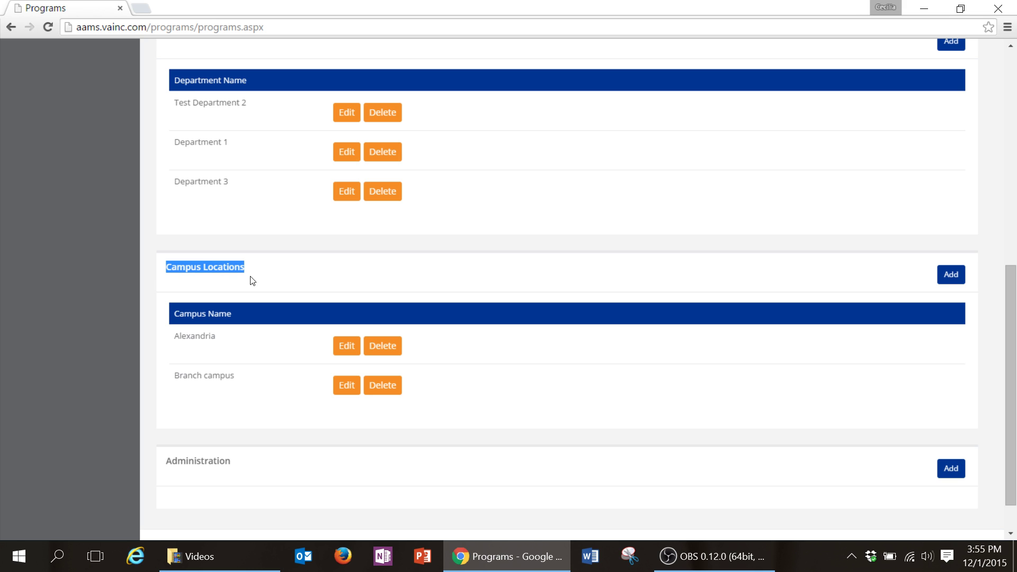
click(492, 320)
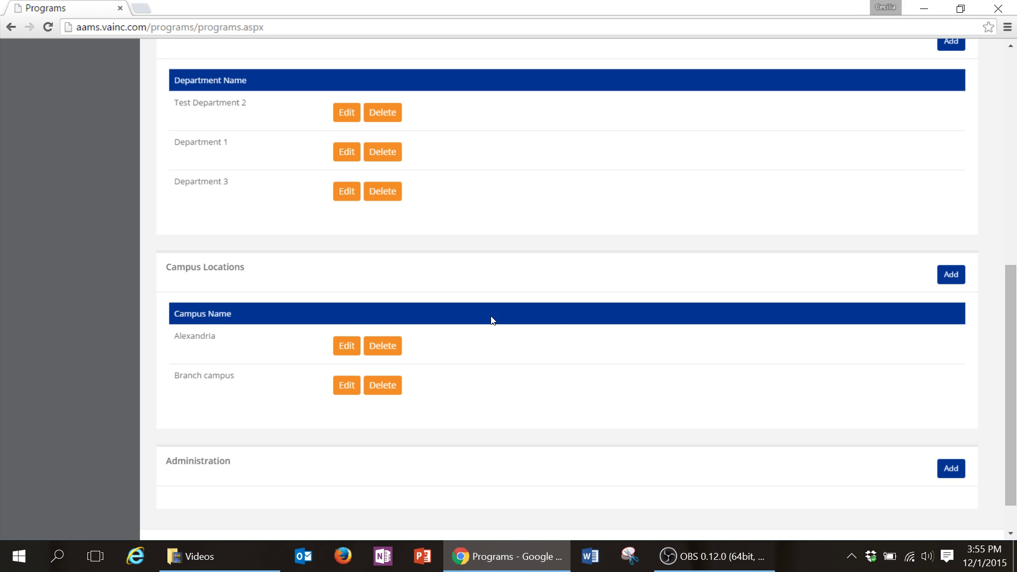
click(941, 275)
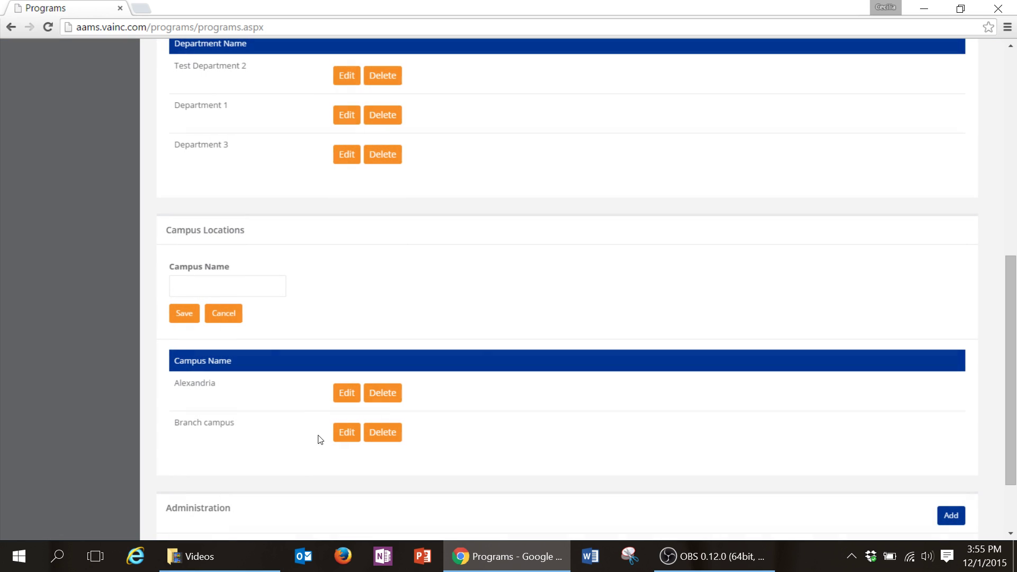
click(264, 280)
text(Branch campue)
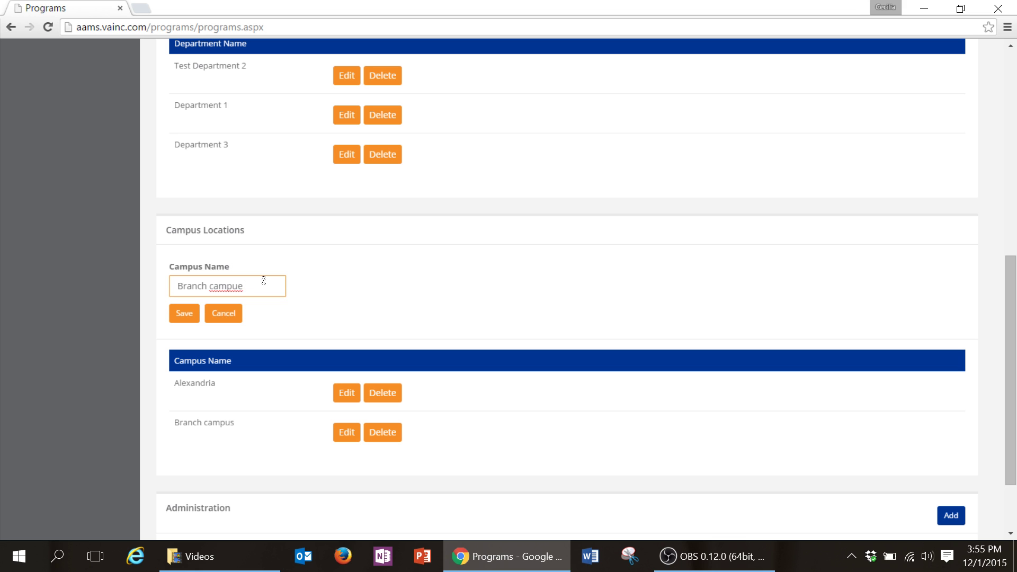
key(BackSpace)
key(BackSpace)
text(s 2)
key(Return)
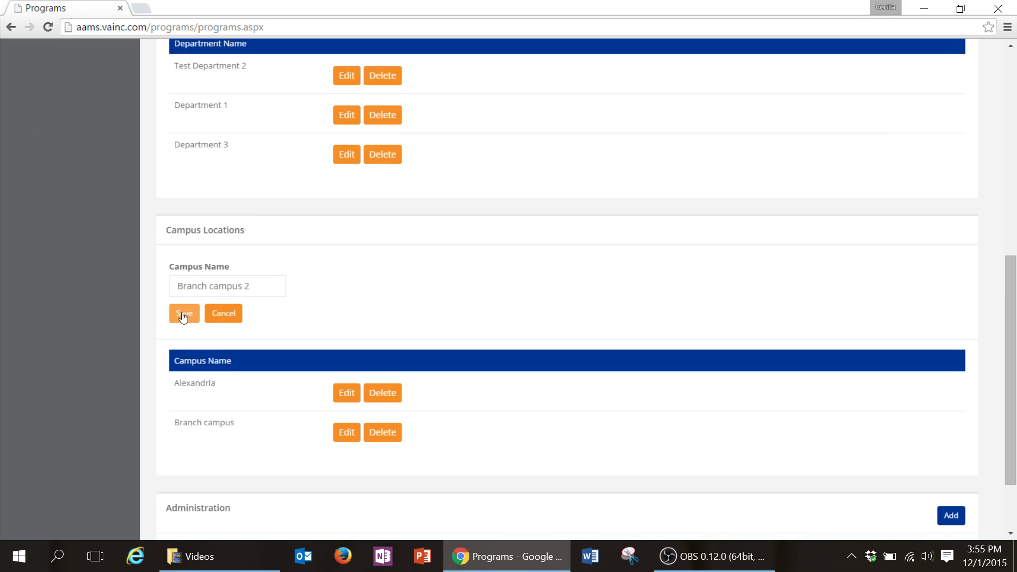
click(184, 313)
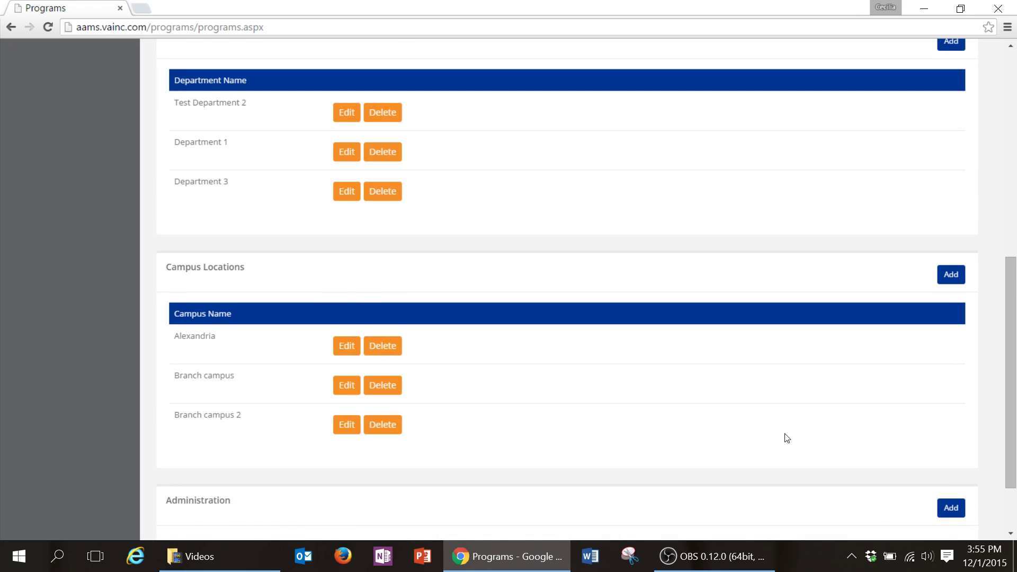
Step: Open a blank Administration entry in the profile and examine the available title options
scroll(785, 437, down, 3)
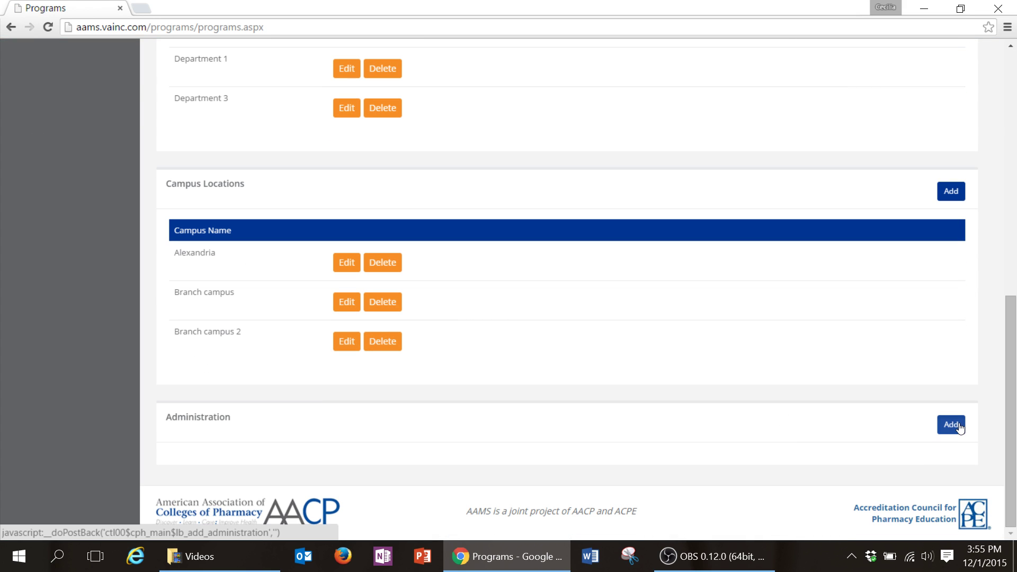
click(959, 425)
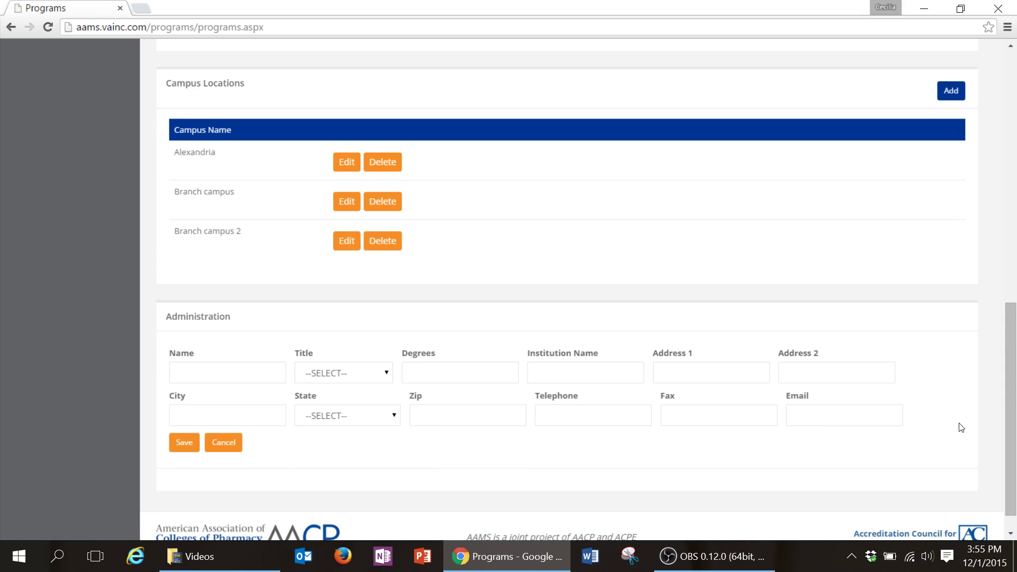
scroll(961, 426, down, 1)
click(385, 348)
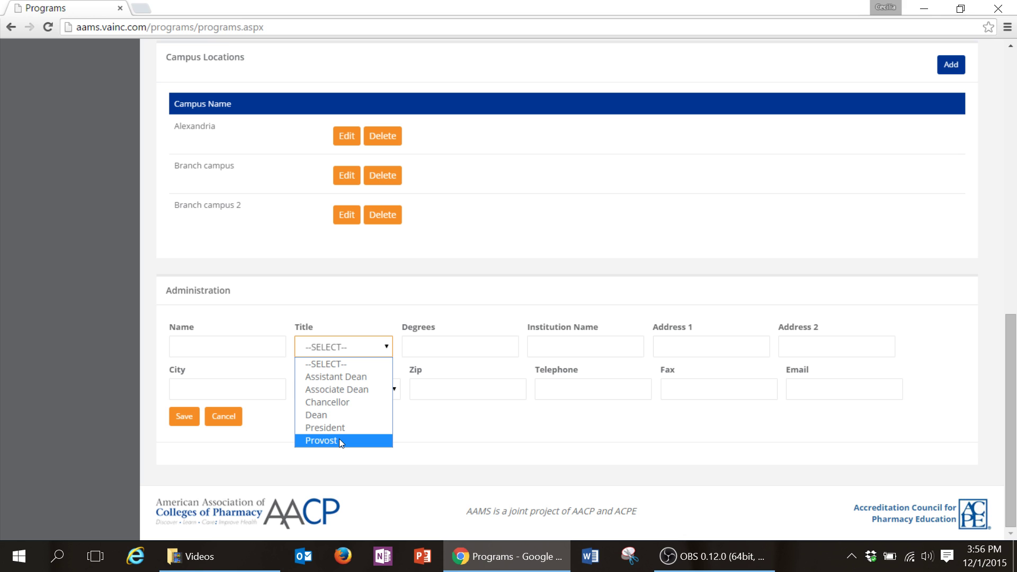
scroll(654, 230, up, 8)
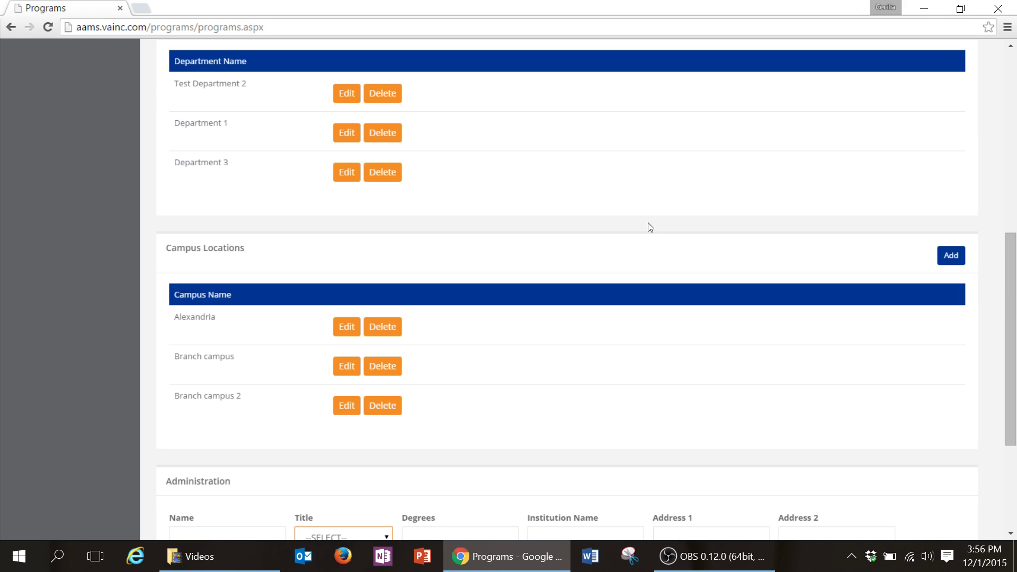
scroll(650, 228, up, 3)
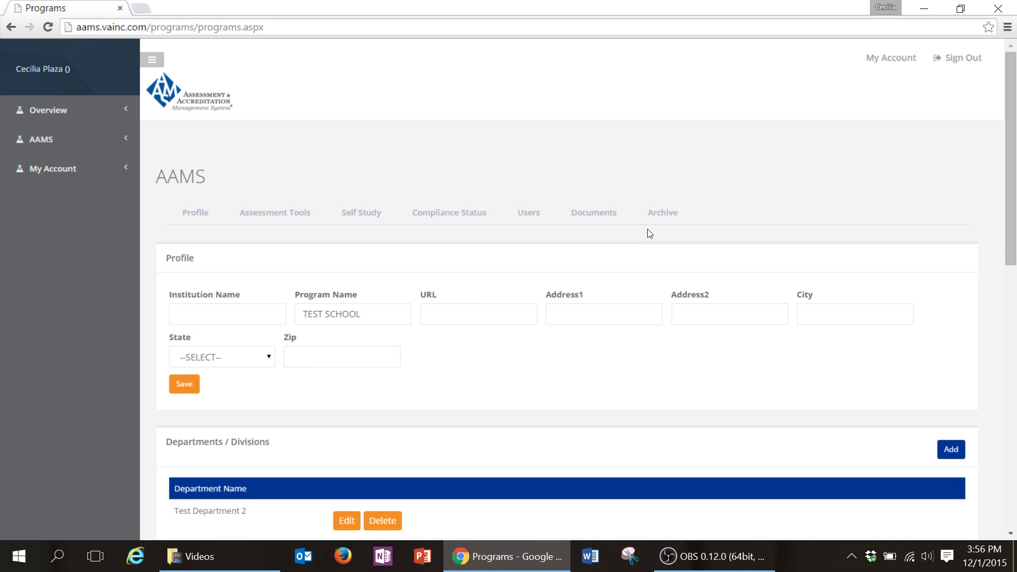
Step: View the benchmarking reports under Assessment Tools and the list of standards under Self Study
click(297, 206)
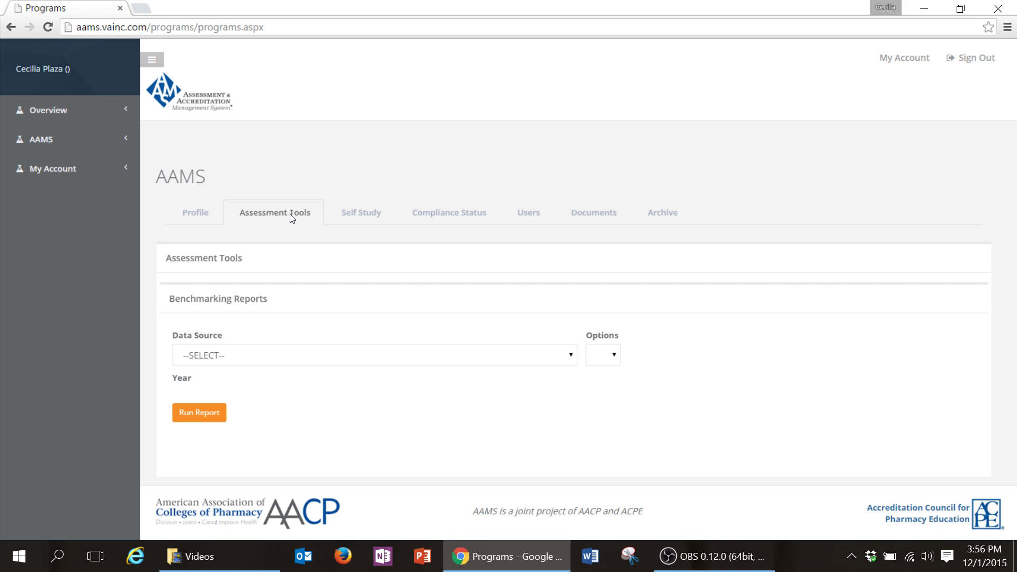
click(385, 215)
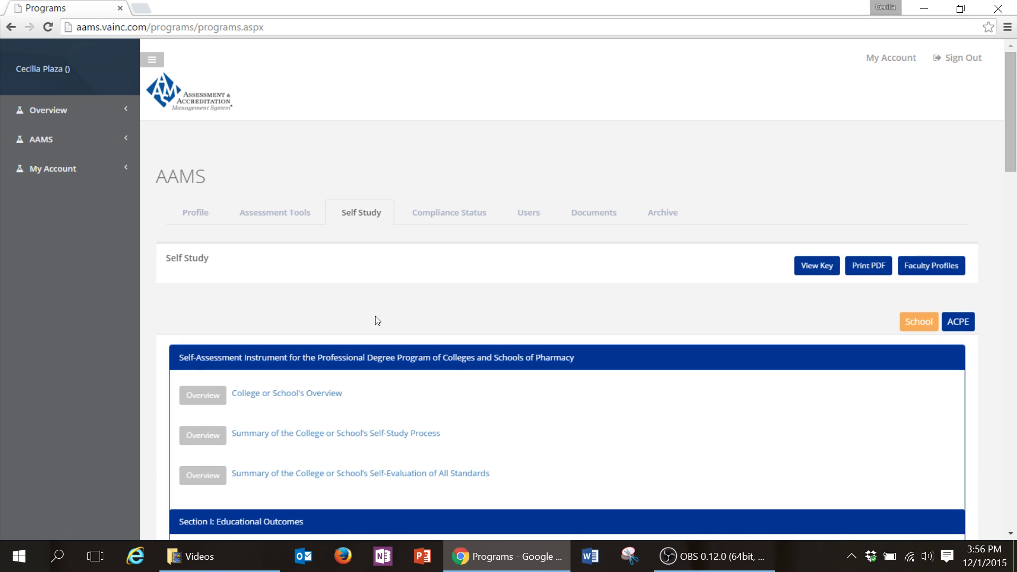
scroll(372, 347, down, 1)
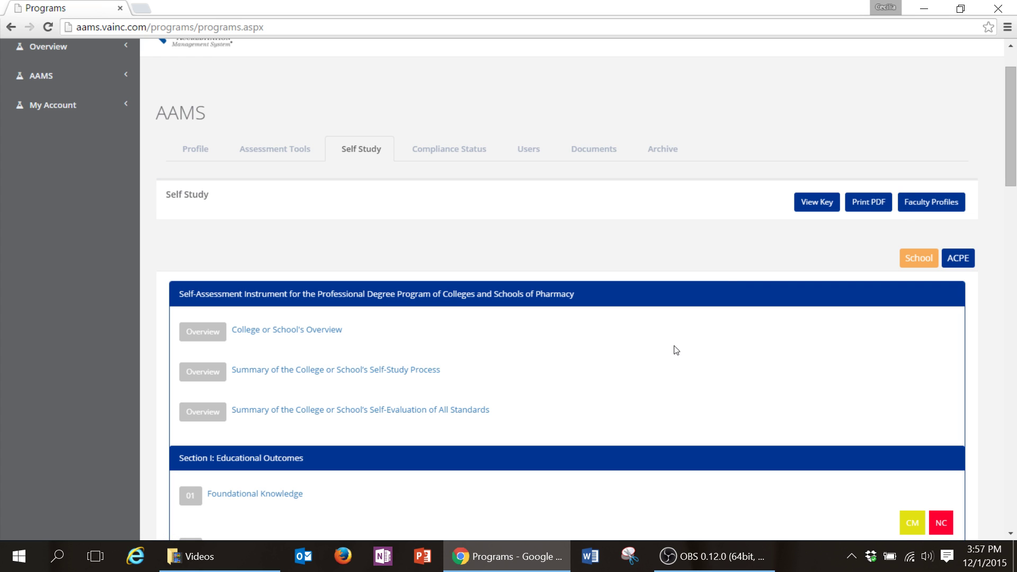
scroll(676, 350, up, 2)
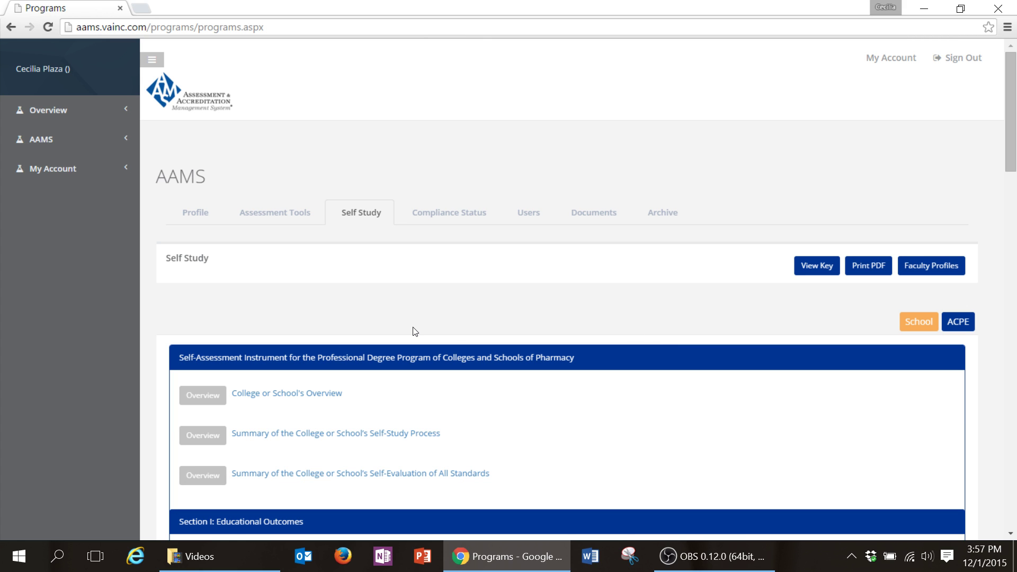
Step: Review the Compliance Status ratings for the self-assessment overview and the Section I: Educational Outcomes standards
click(455, 218)
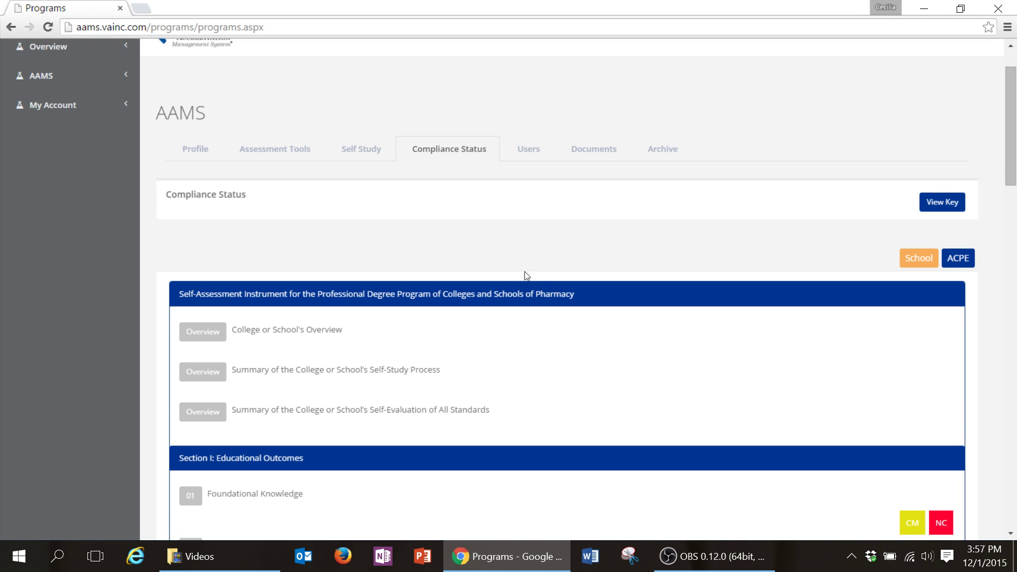
scroll(541, 277, down, 2)
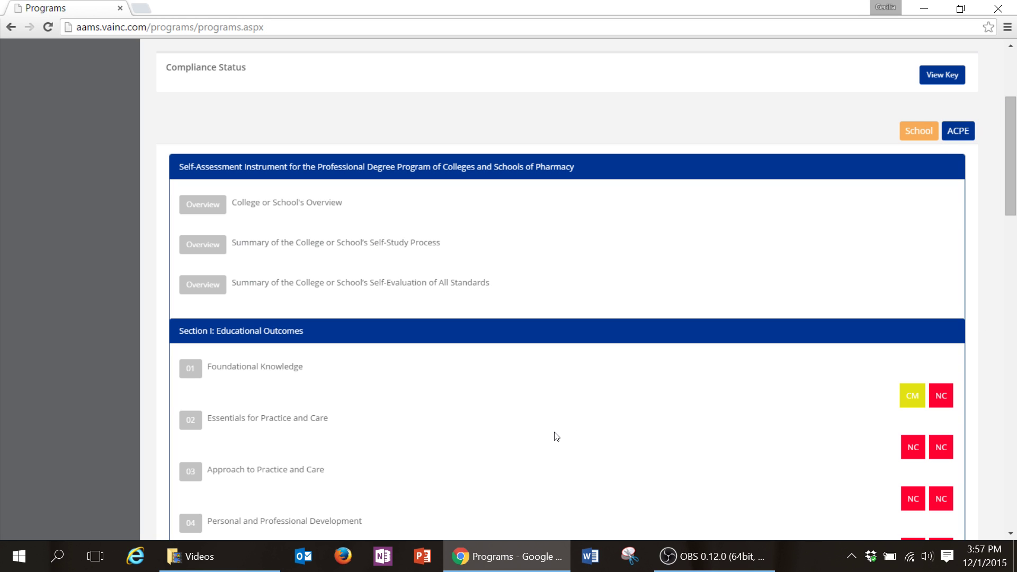
scroll(557, 436, up, 2)
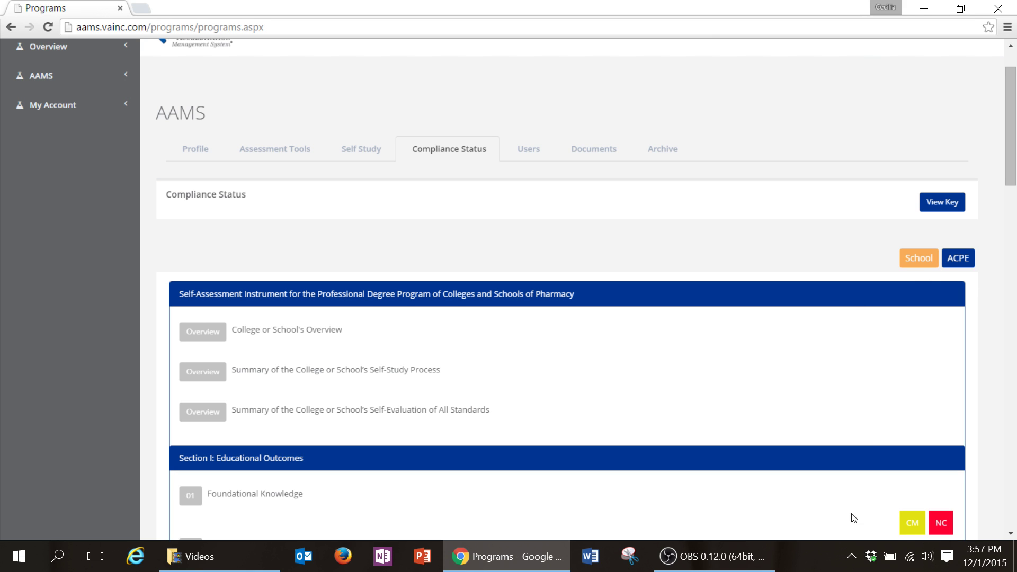
Step: Open a blank new-user form under Users and look through the list of existing users and roles
click(538, 154)
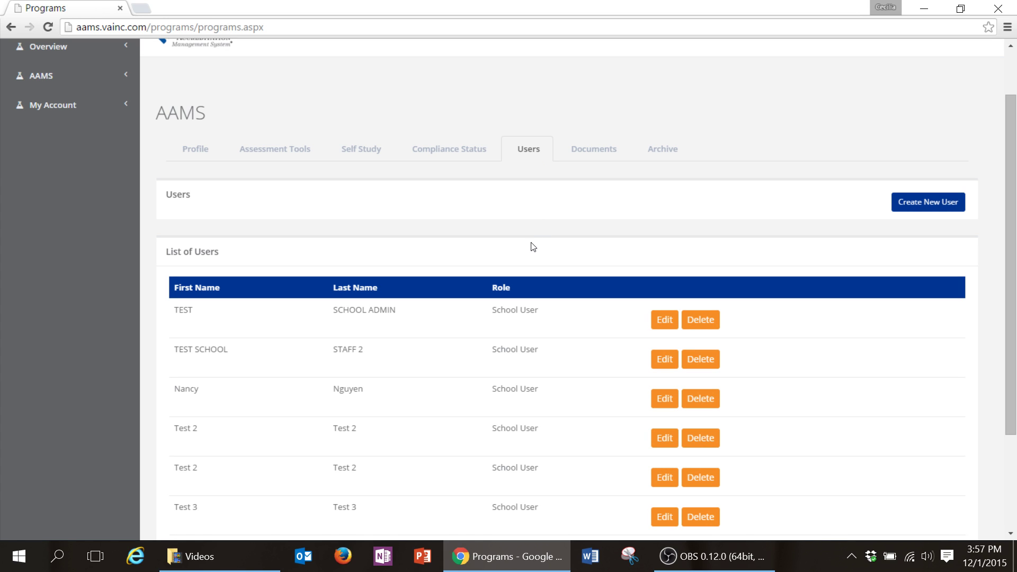
click(913, 204)
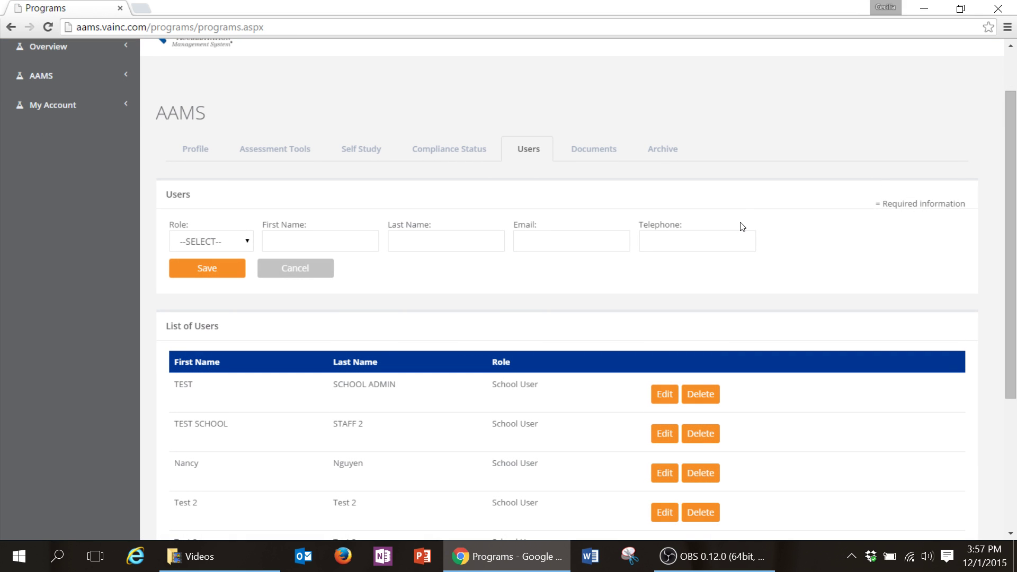
scroll(742, 227, down, 1)
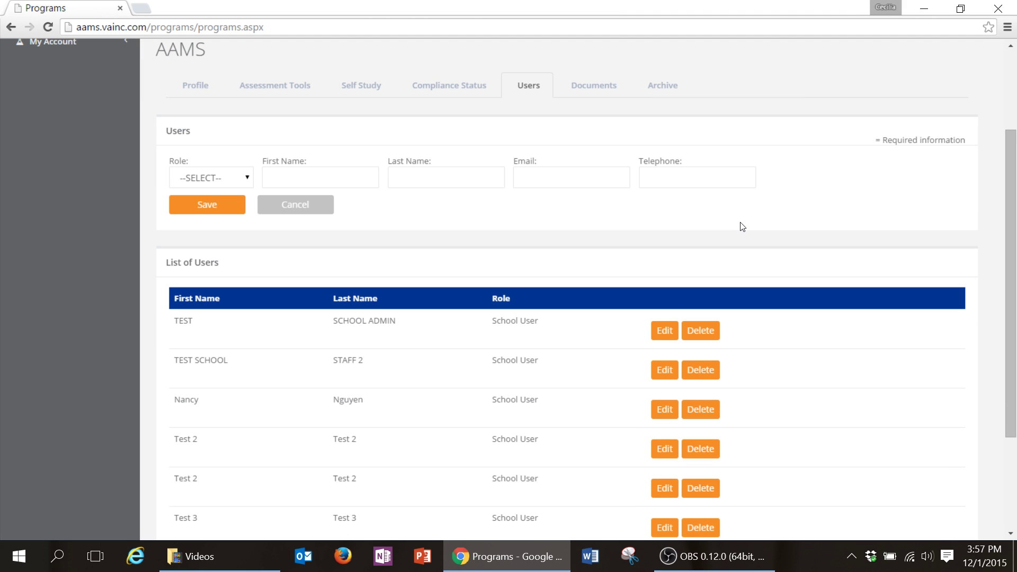
scroll(742, 226, down, 1)
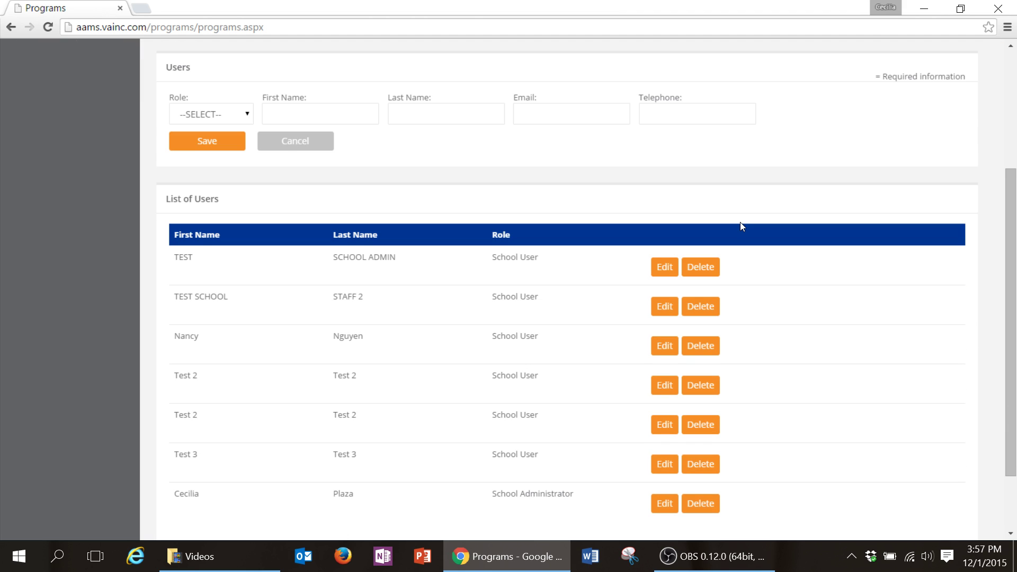
scroll(741, 227, down, 1)
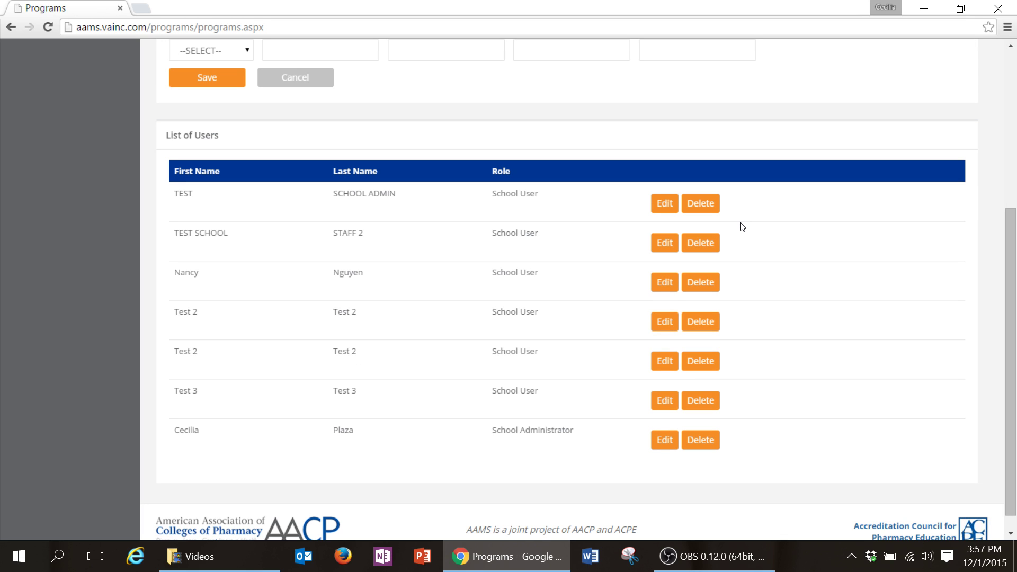
scroll(742, 227, up, 1)
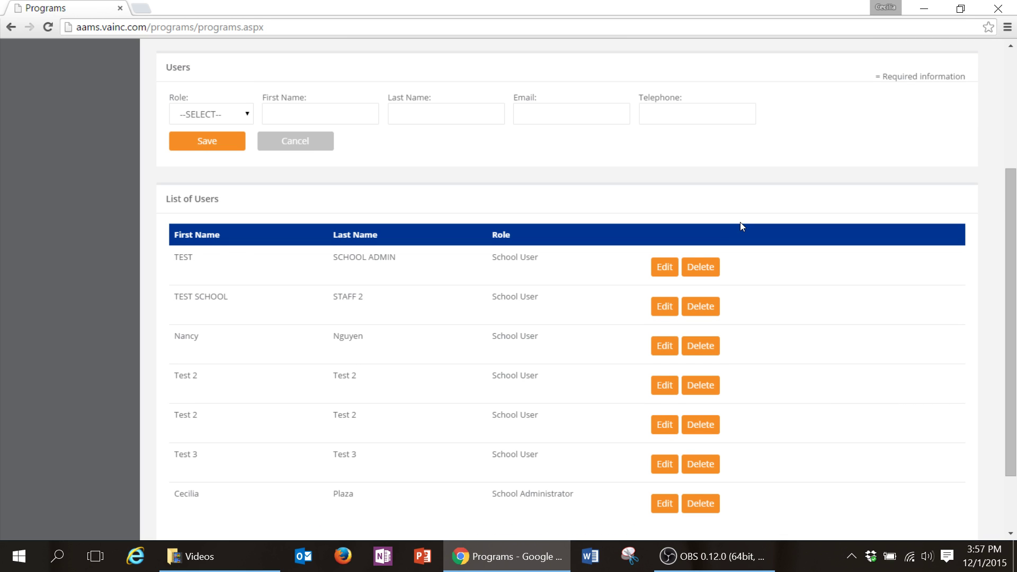
scroll(730, 282, up, 1)
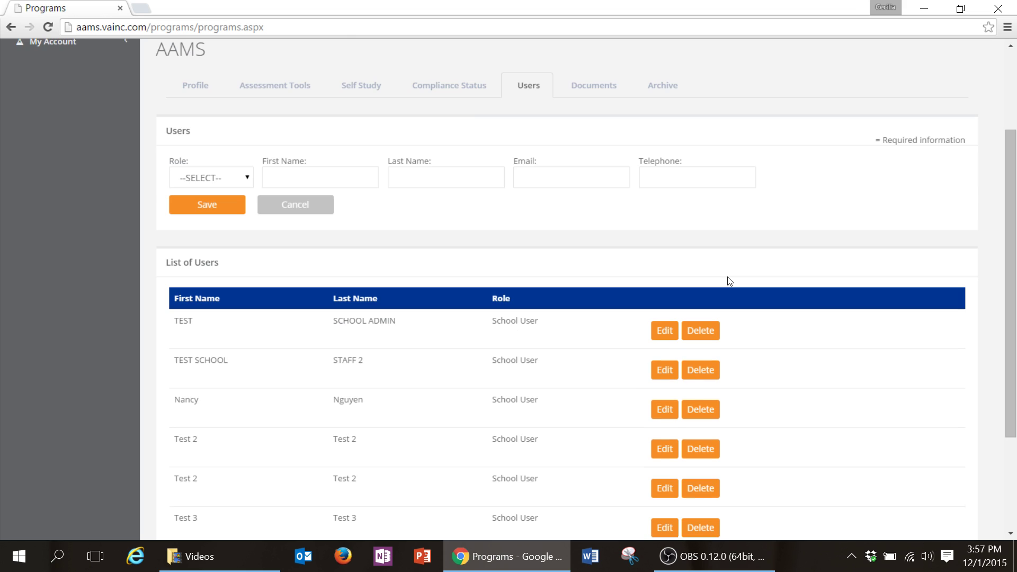
scroll(729, 281, up, 1)
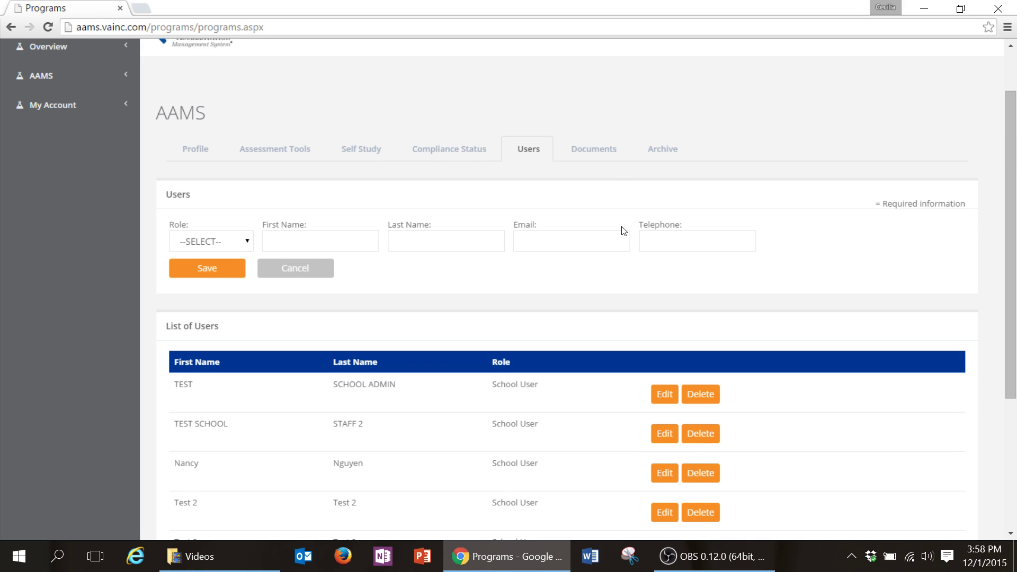
Step: Open the school's Documents section to view its document search options
click(606, 154)
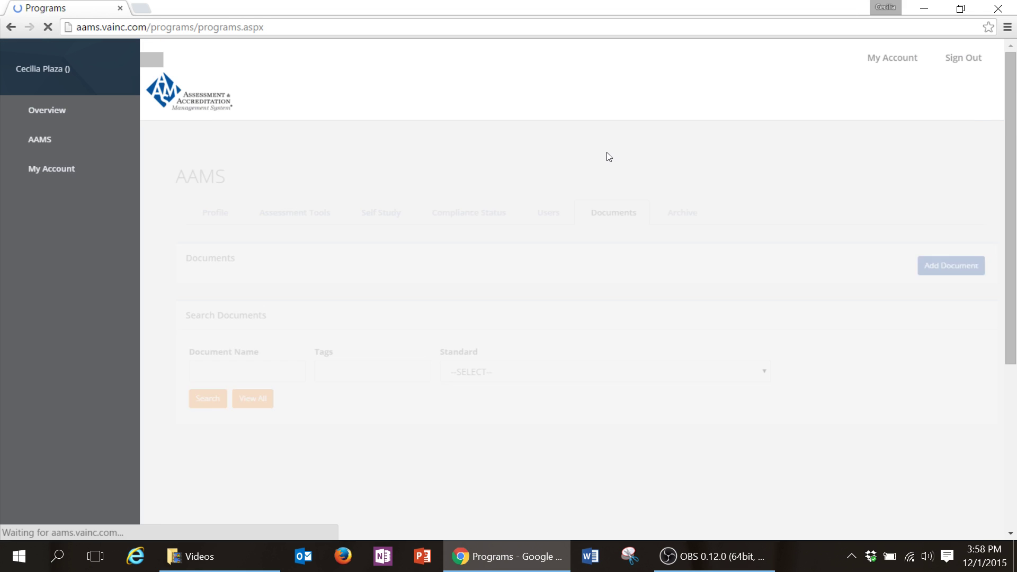